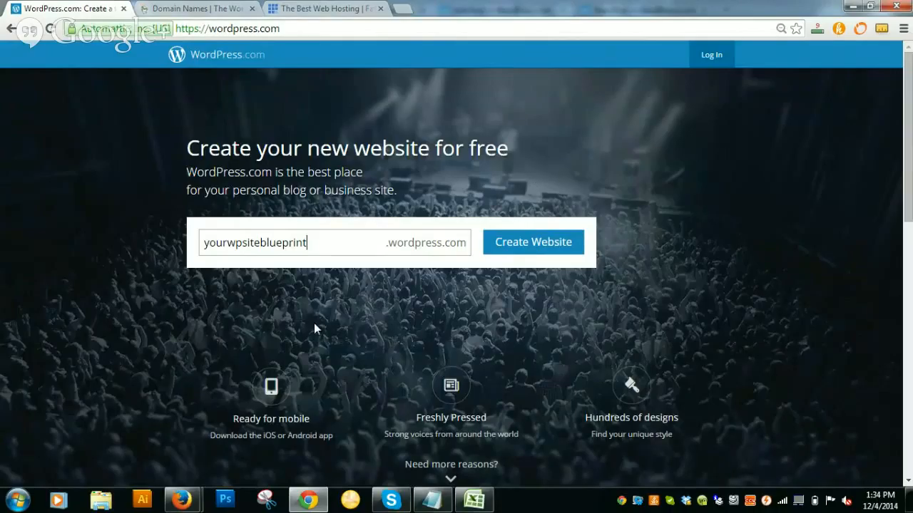
Check the yourwpsiteblueprint subdomain text beside the .wordpress.com suffix in the site address box.
left_click_drag(316, 243, 204, 248)
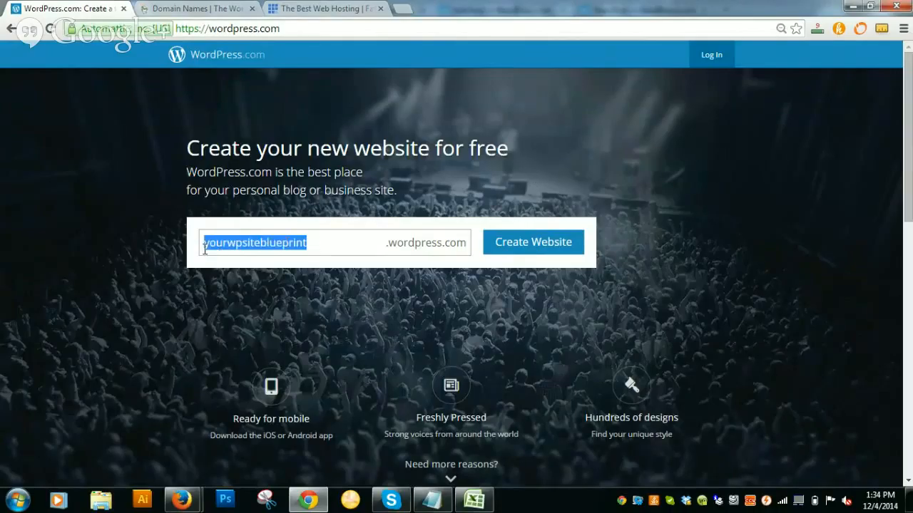
left_click(460, 243)
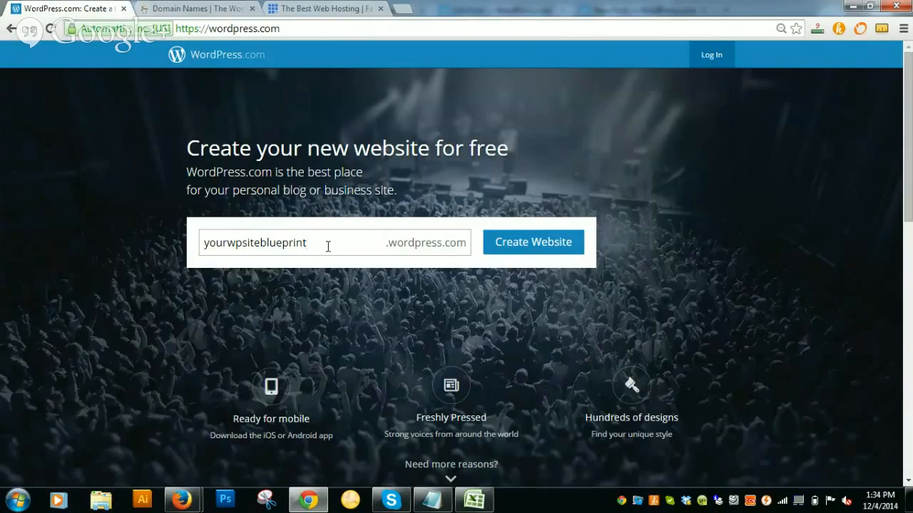
left_click_drag(318, 244, 177, 246)
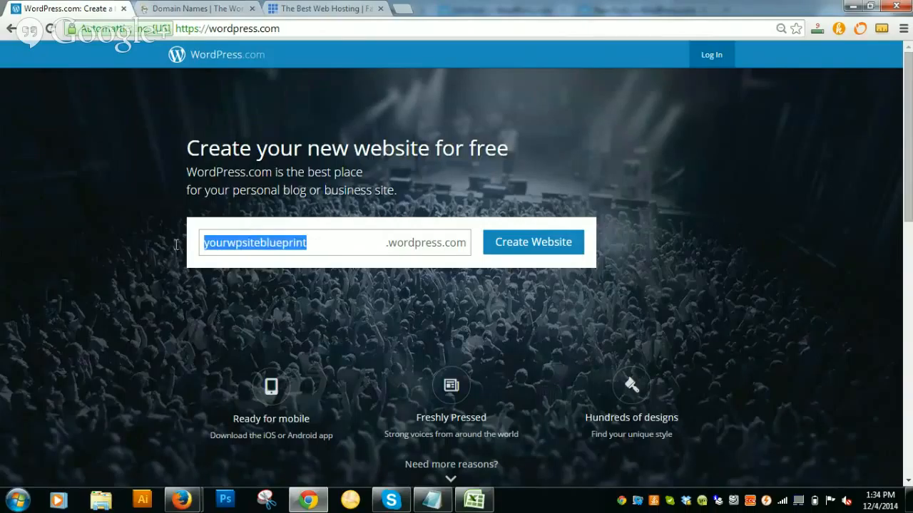
left_click(580, 189)
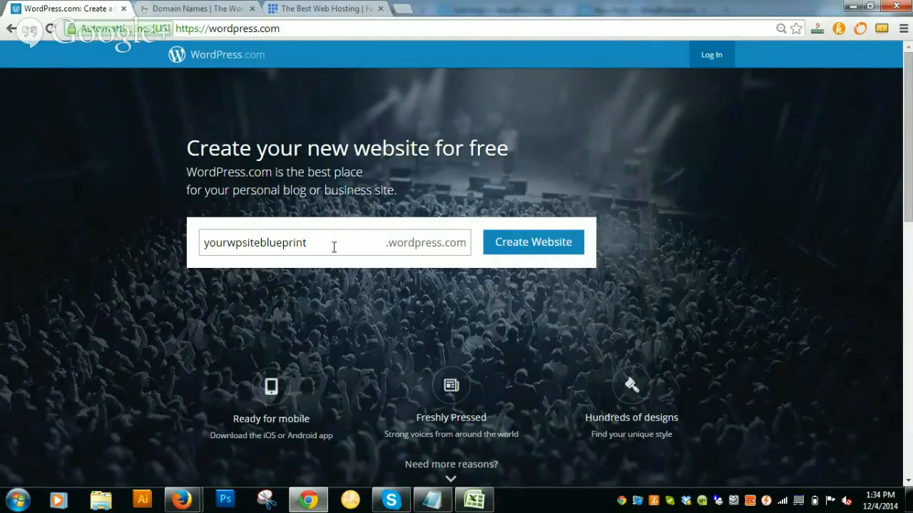
left_click_drag(334, 247, 198, 253)
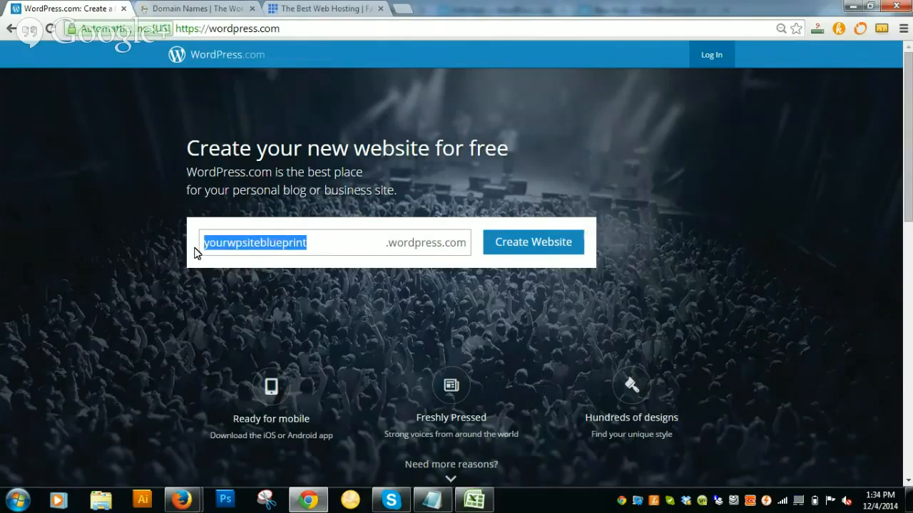
left_click(587, 189)
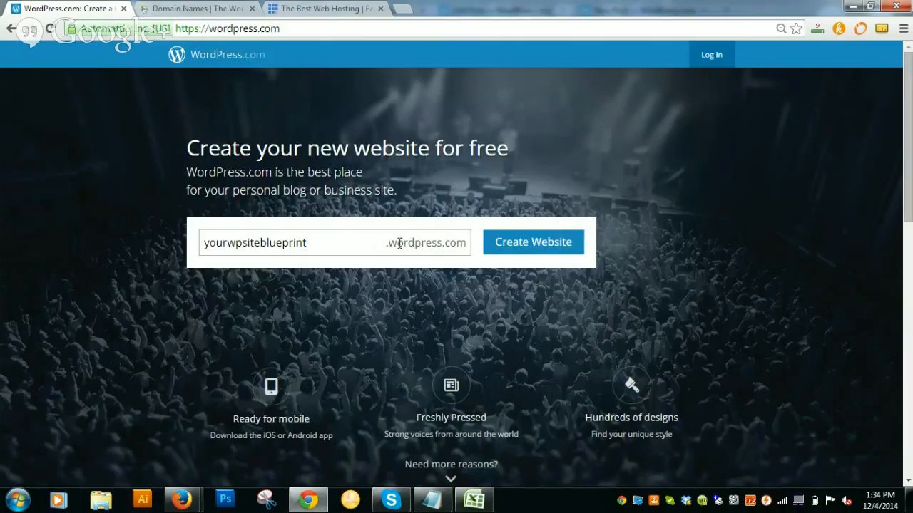
left_click_drag(388, 242, 468, 244)
left_click(410, 287)
left_click(325, 240)
Start creating the website and fill in the e-mail address on the signup form.
left_click(531, 242)
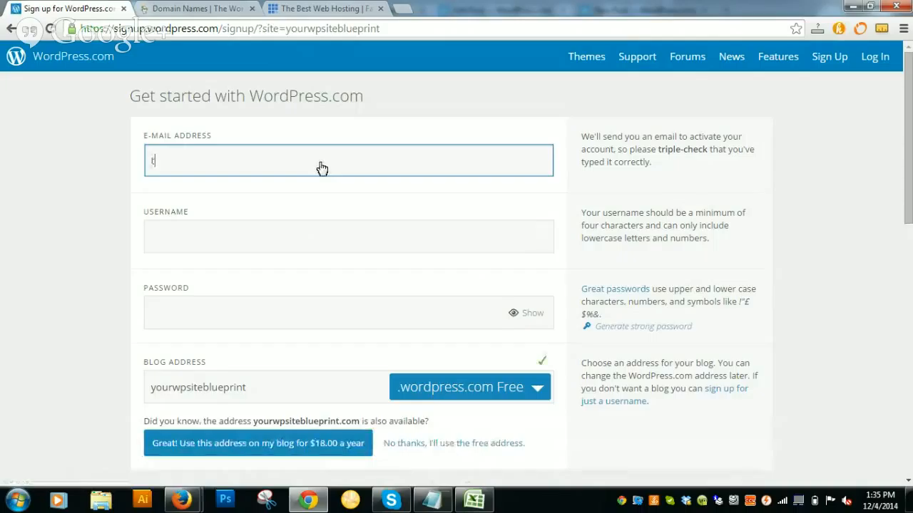
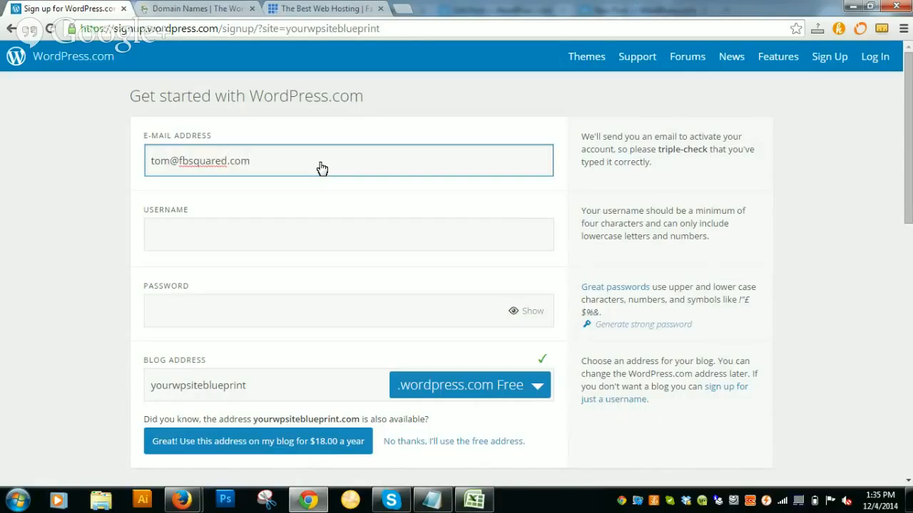
left_click(295, 245)
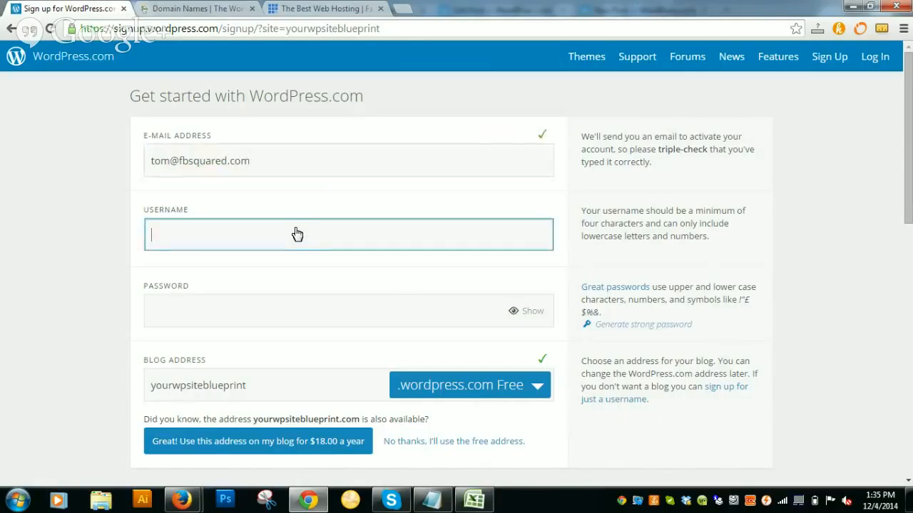
left_click(542, 136)
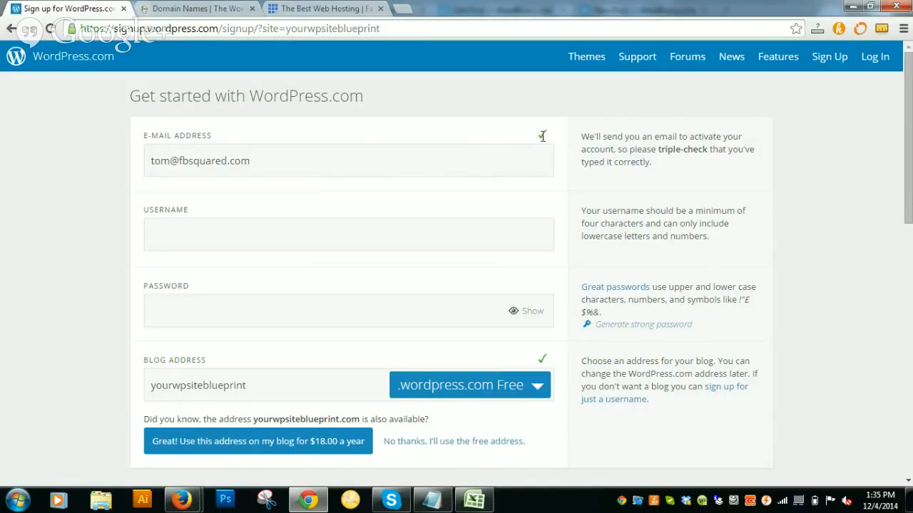
Enter a username, replacing the rejected TestUser with a valid one.
left_click(269, 244)
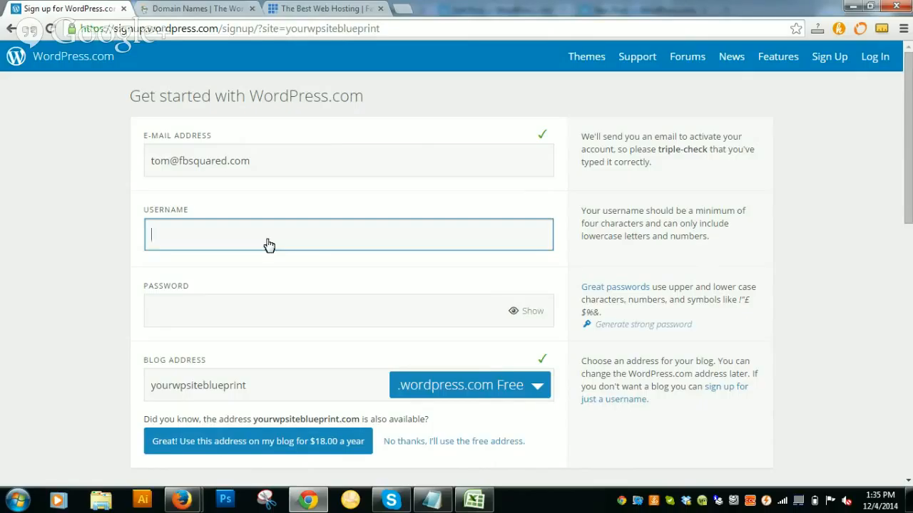
type("TestUser")
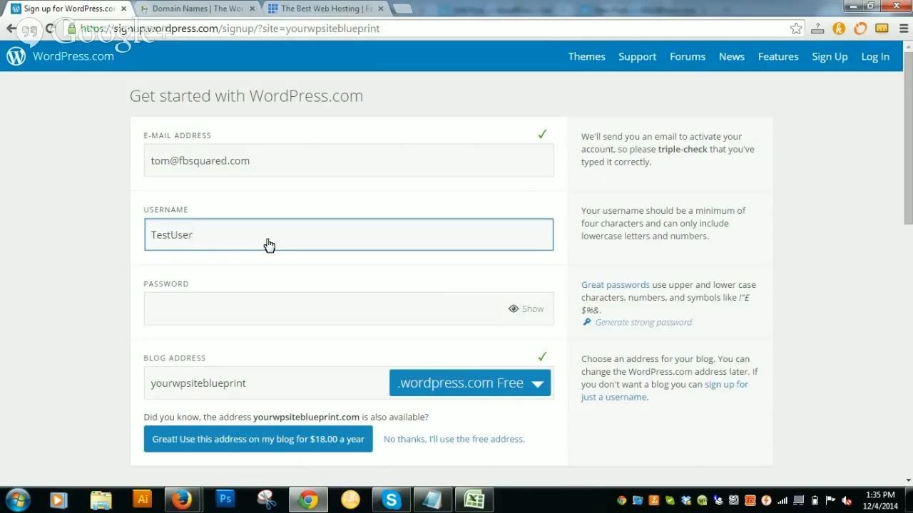
left_click(273, 315)
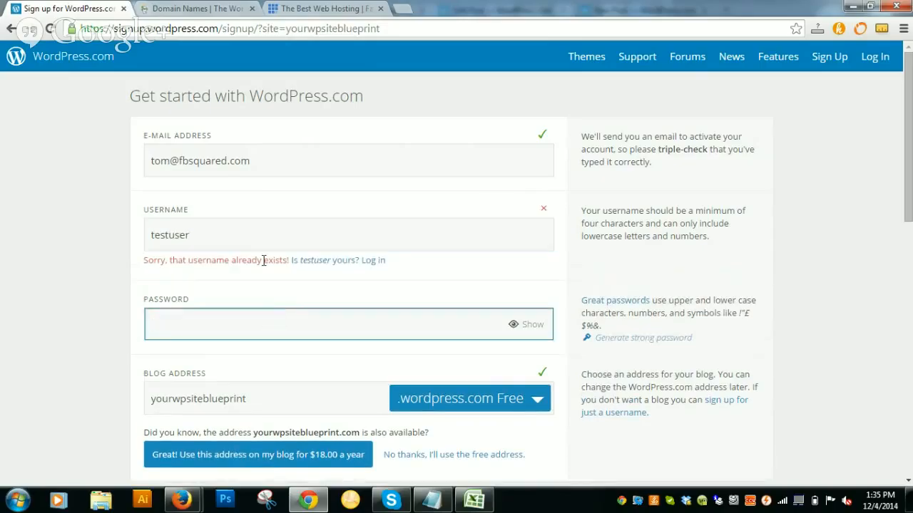
left_click_drag(200, 235, 132, 239)
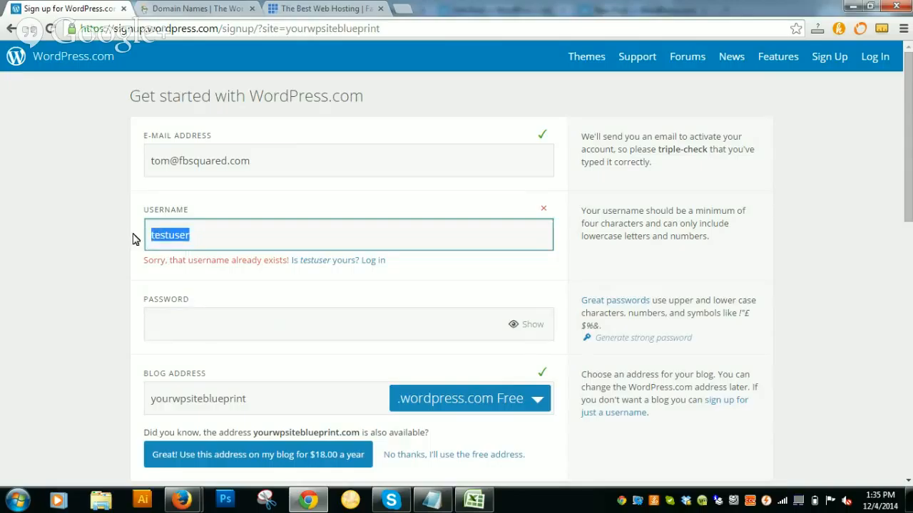
type("tomuser")
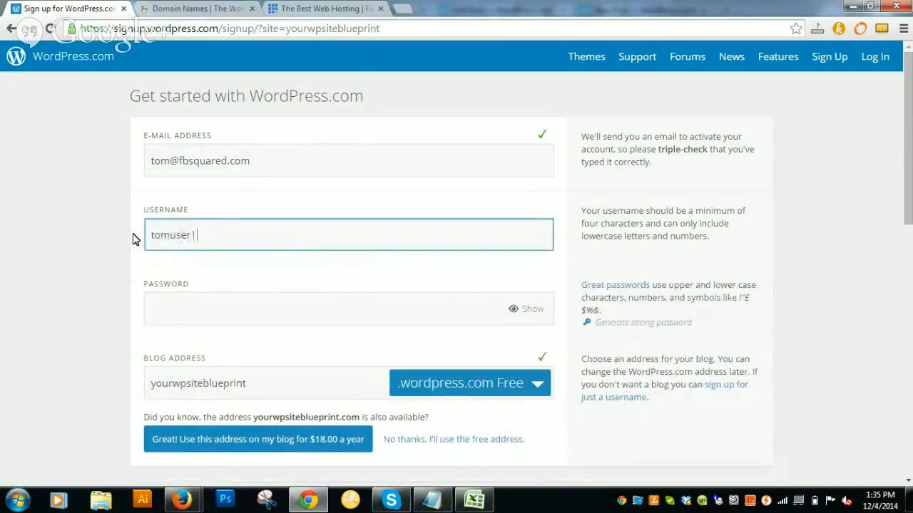
type("123")
Enter the account password and scroll down through the plan options.
left_click(178, 312)
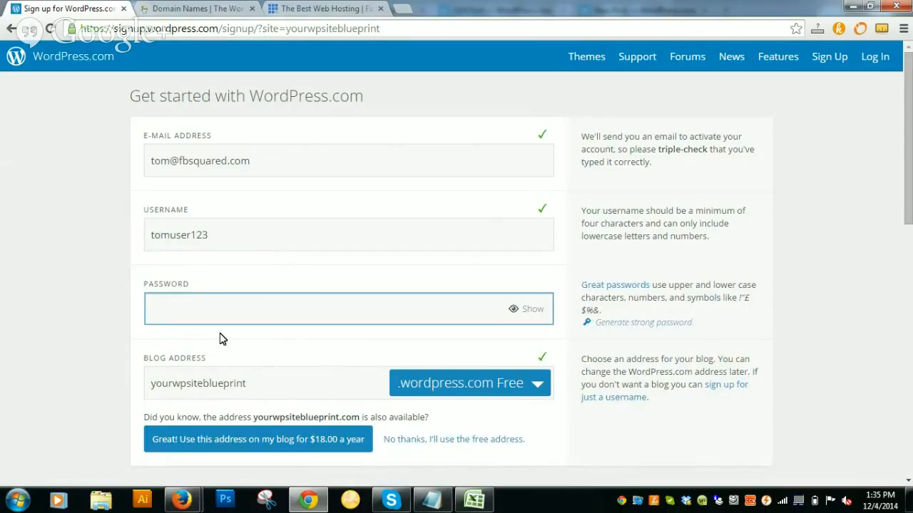
type("•••••••••")
scroll(548, 219, "down", 1)
scroll(547, 218, "down", 1)
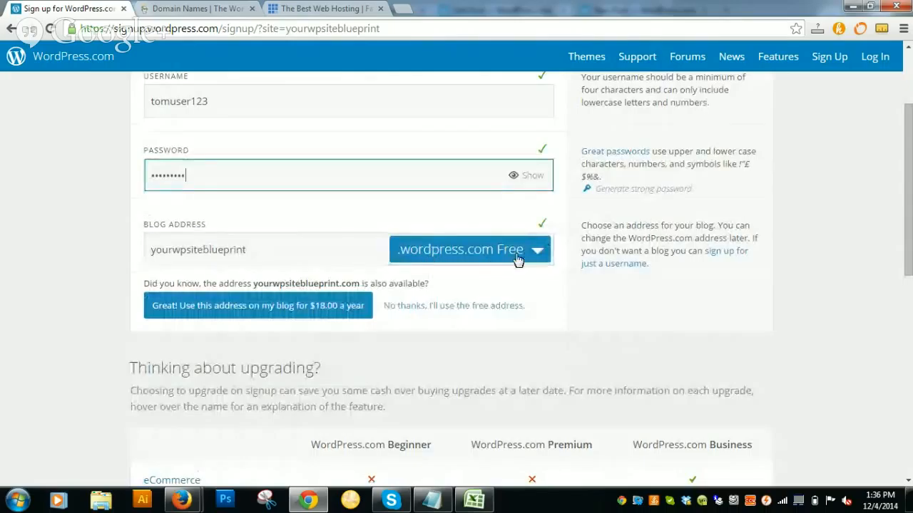
scroll(528, 277, "down", 1)
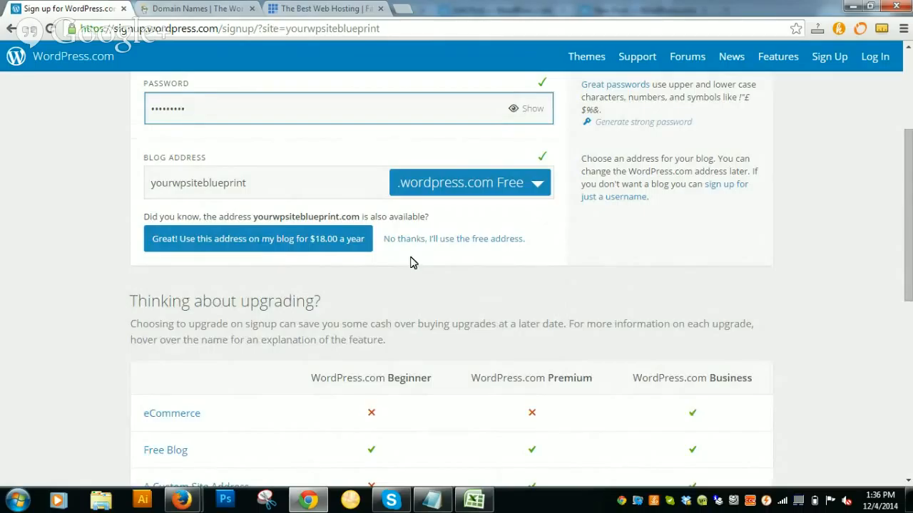
Look at the GoDaddy and Bluehost pages, then return to the WordPress.com signup form.
left_click(178, 9)
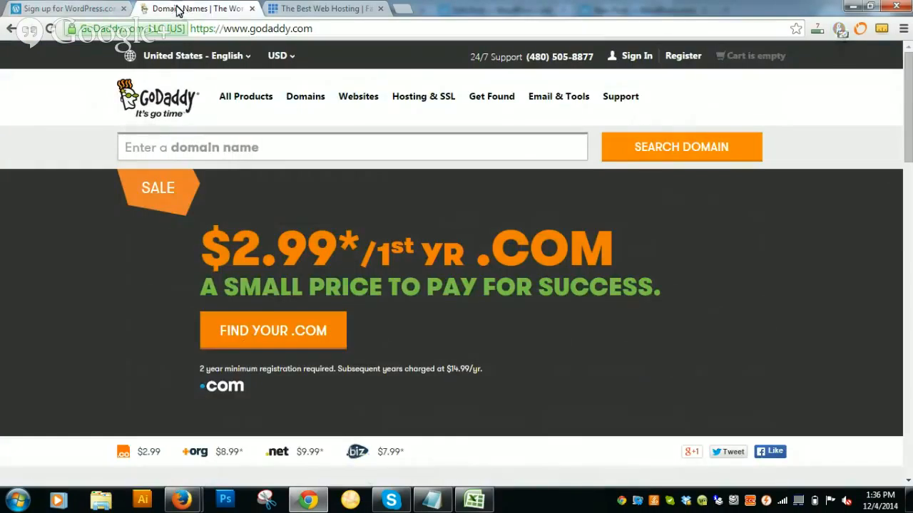
left_click(328, 9)
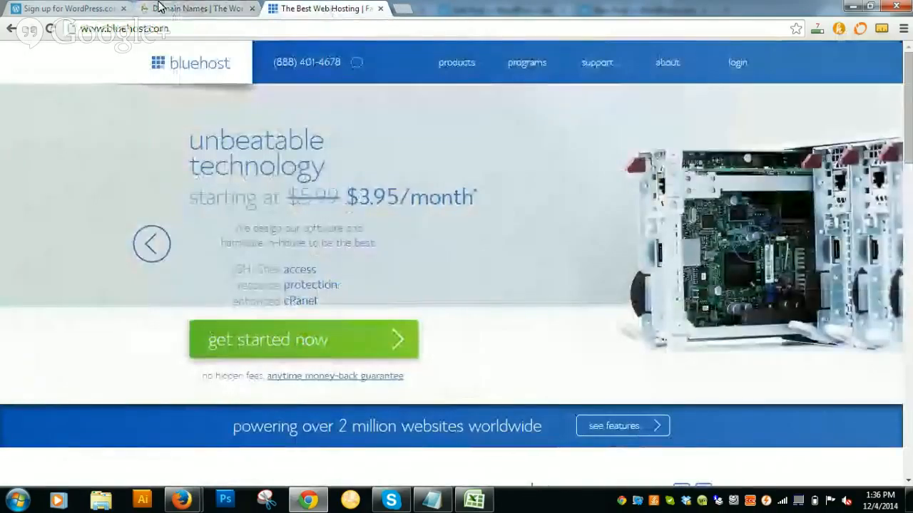
left_click(68, 9)
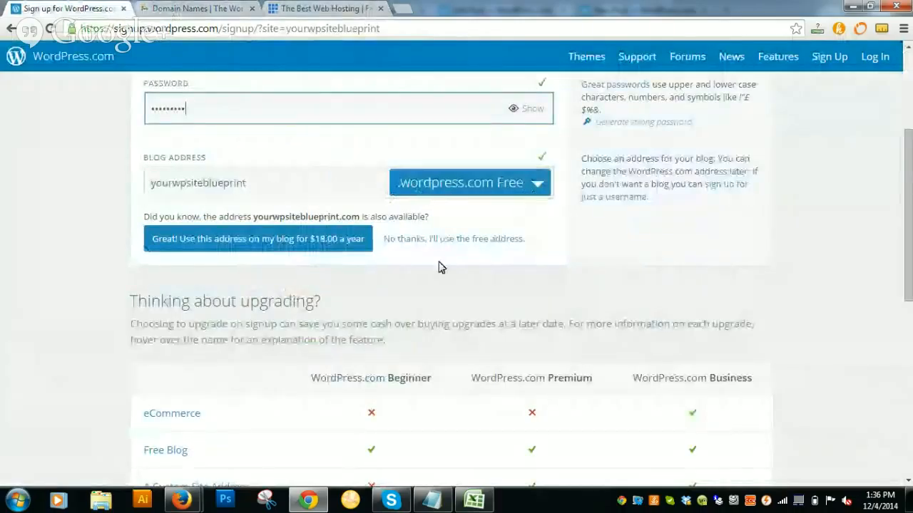
Scroll to the Free column and create the free yourwpsiteblueprint blog.
scroll(442, 314, "down", 5)
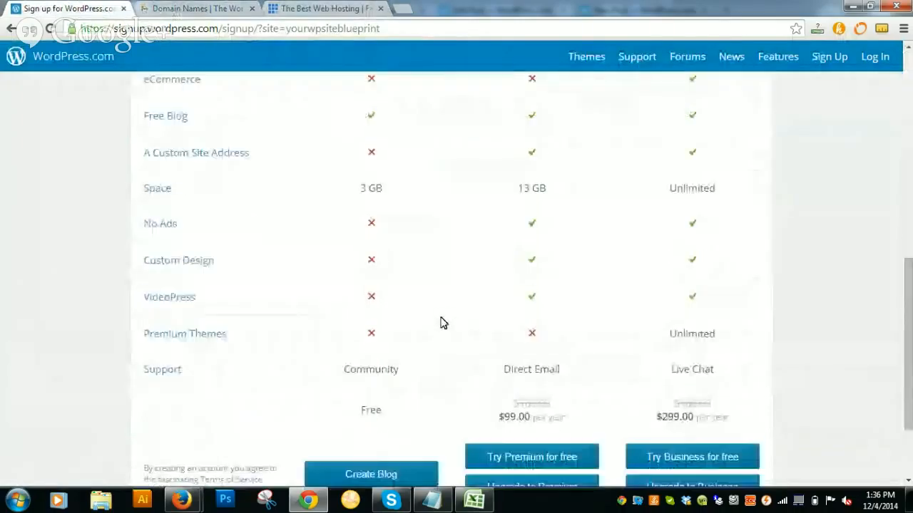
scroll(378, 360, "down", 2)
left_click(378, 360)
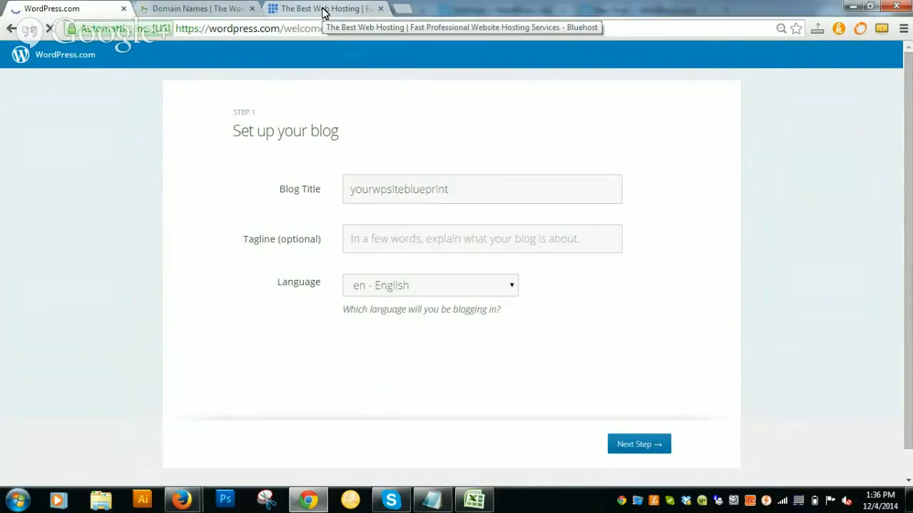
Change the blog title to 'The Best WP Training'.
left_click(464, 193)
left_click_drag(464, 192, 278, 201)
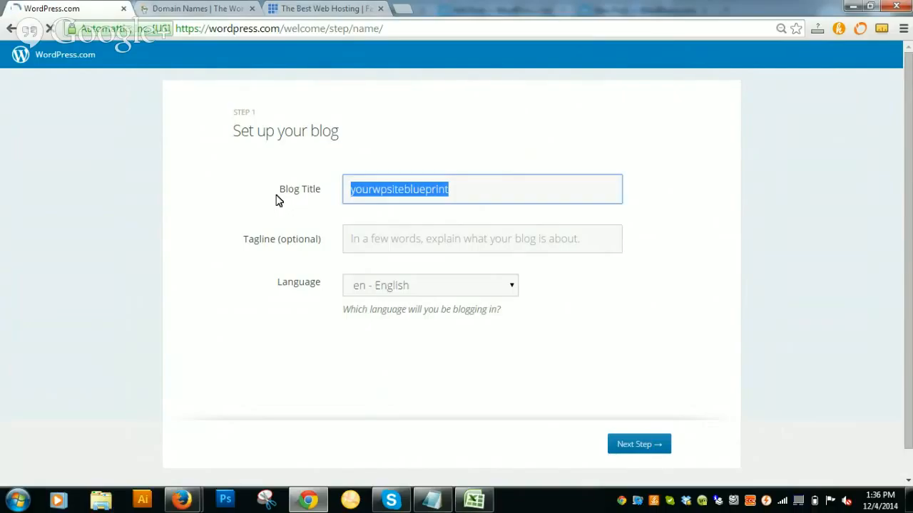
type("The Best ")
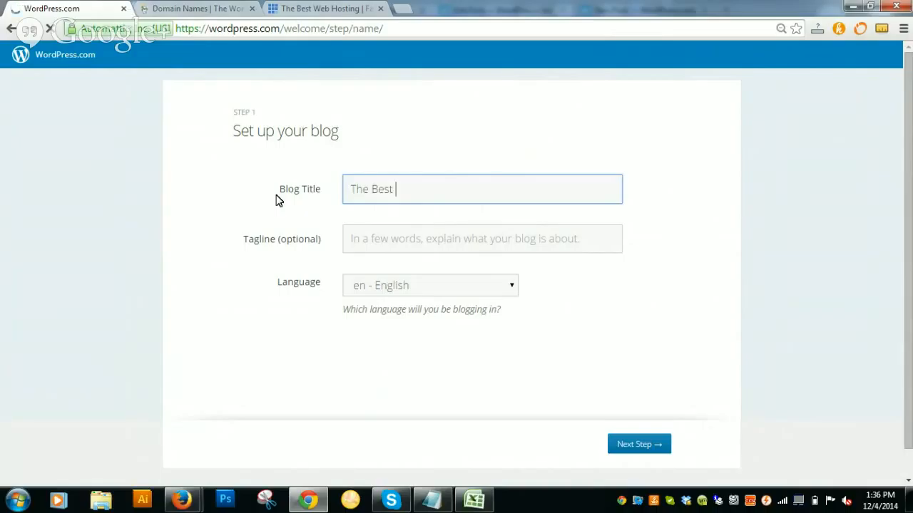
type("WP Training")
type("- Bu")
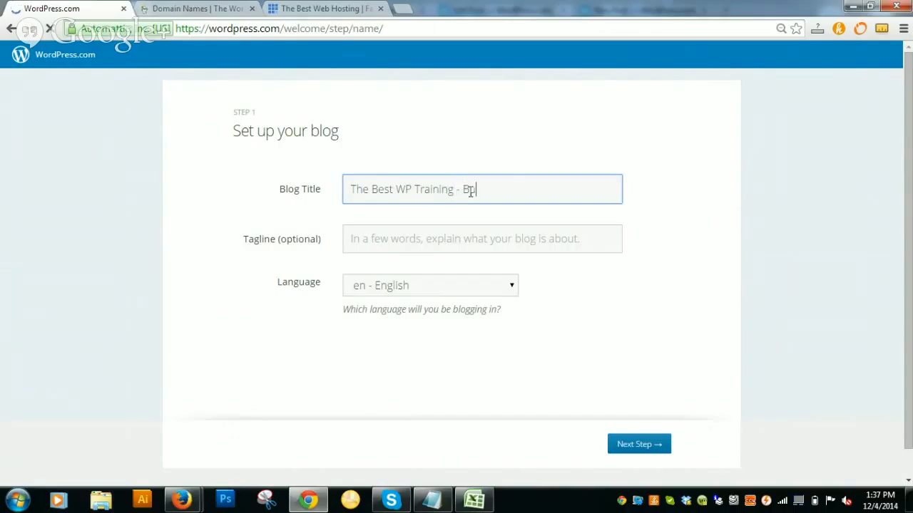
type("y It Now")
key("BackSpace")
key("BackSpace")
key("BackSpace")
key("BackSpace")
key("BackSpace")
key("BackSpace")
key("BackSpace")
key("BackSpace")
key("BackSpace")
key("BackSpace")
key("BackSpace")
key("BackSpace")
Save the browser login, enter the tagline 'WordPress Training', and go to the next step.
left_click(440, 240)
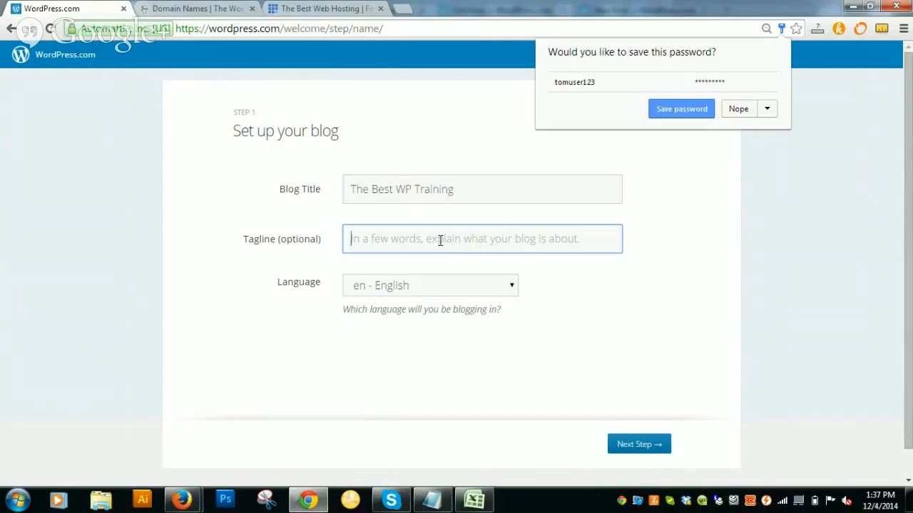
left_click(658, 114)
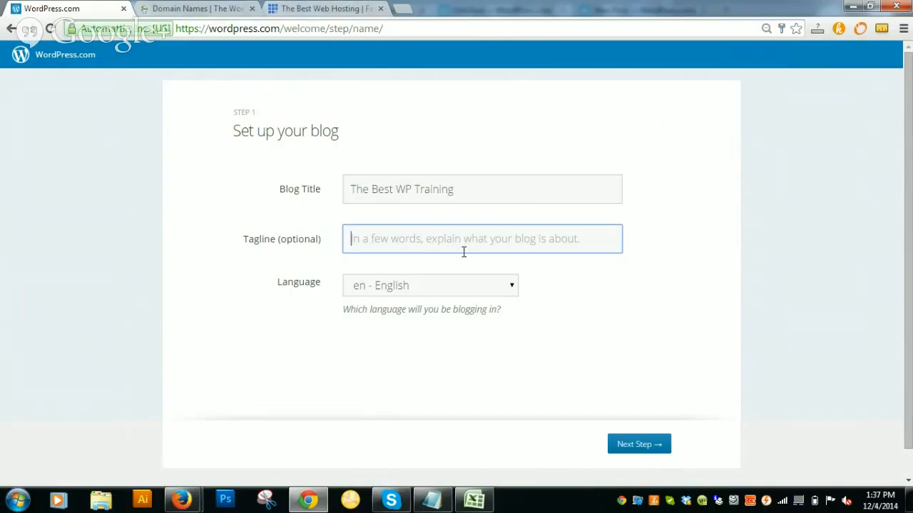
type("Word")
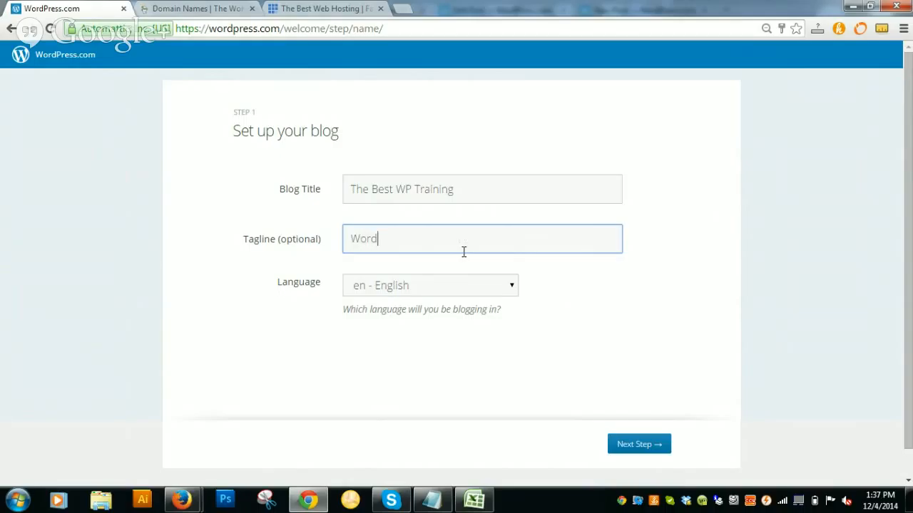
type("Press Training")
scroll(542, 284, "down", 1)
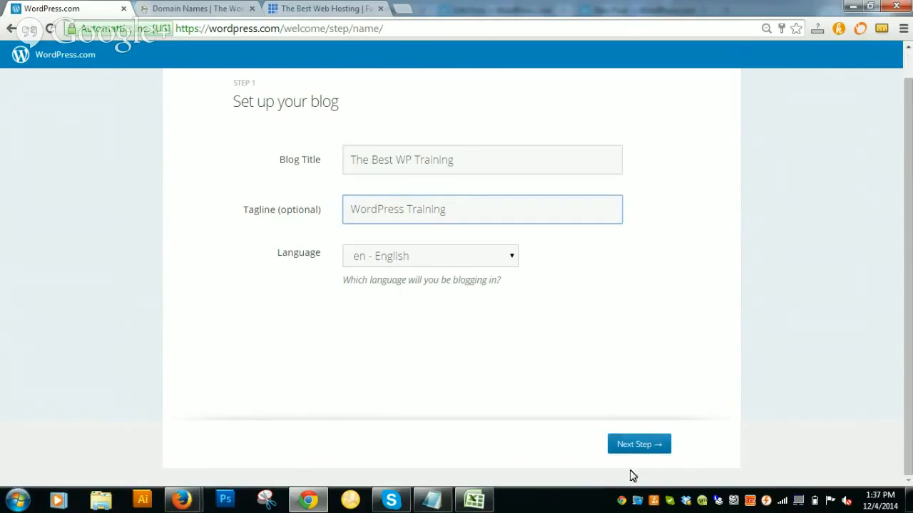
left_click(641, 446)
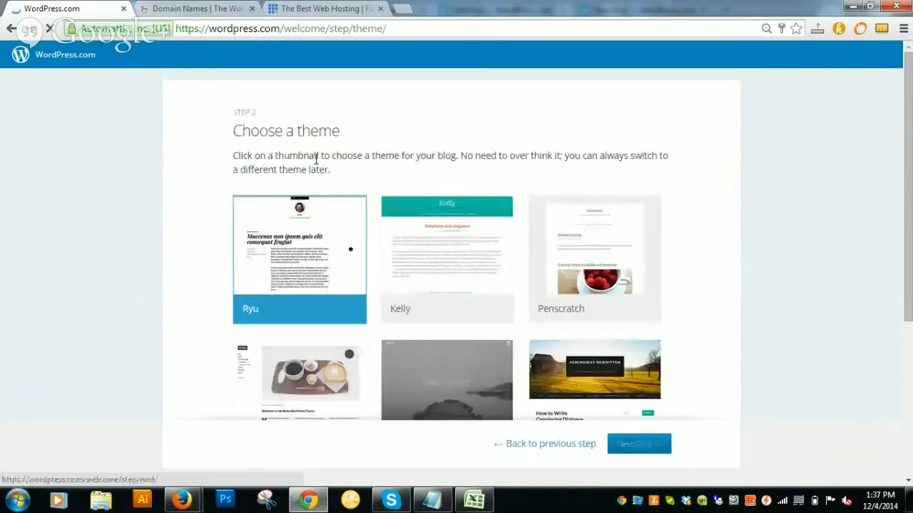
Load more themes in the grid and pick the Sequential theme.
scroll(387, 198, "down", 2)
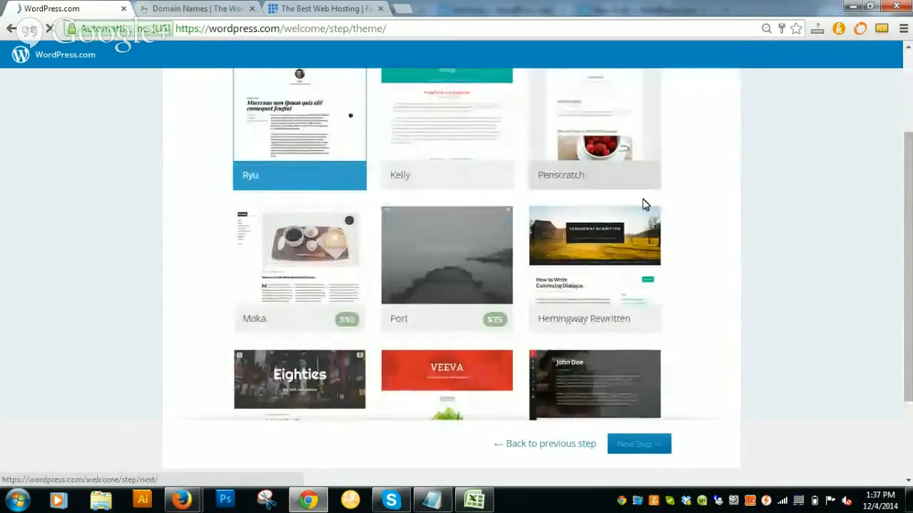
scroll(642, 235, "down", 2)
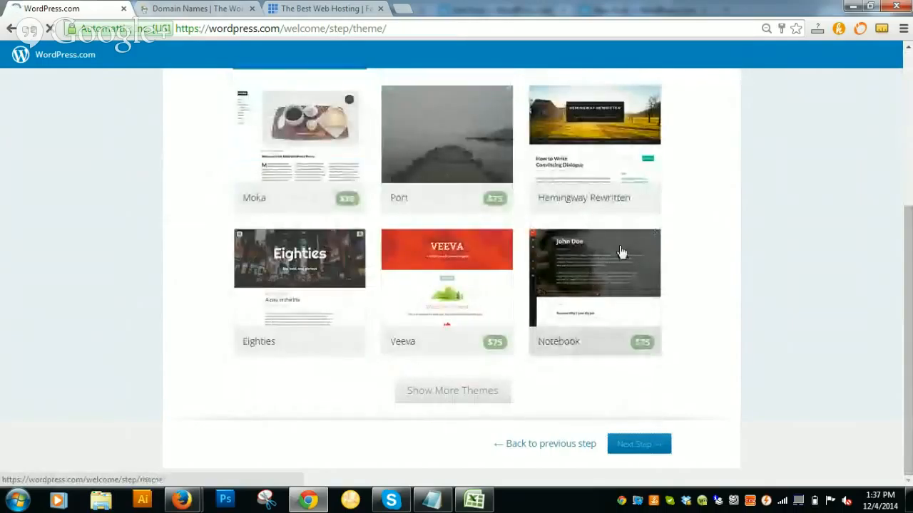
scroll(644, 253, "up", 2)
scroll(646, 251, "down", 1)
scroll(482, 387, "down", 1)
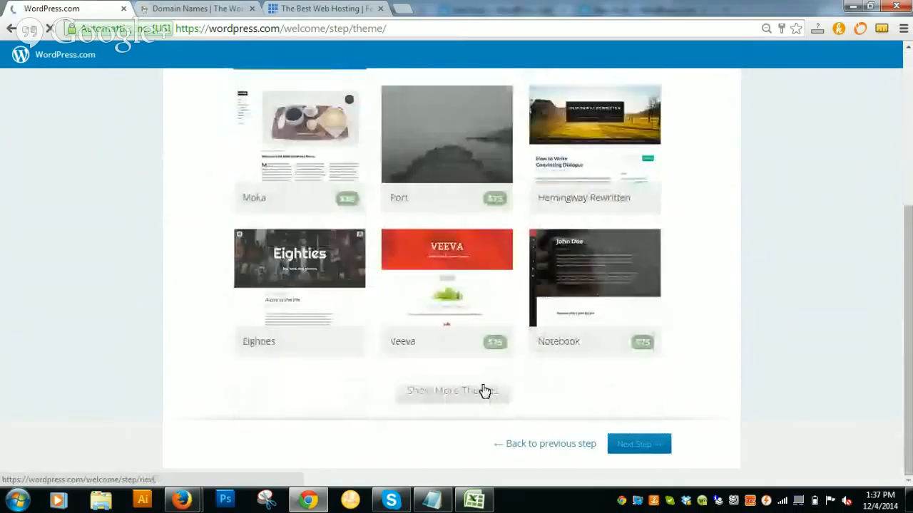
left_click(489, 391)
scroll(768, 258, "down", 2)
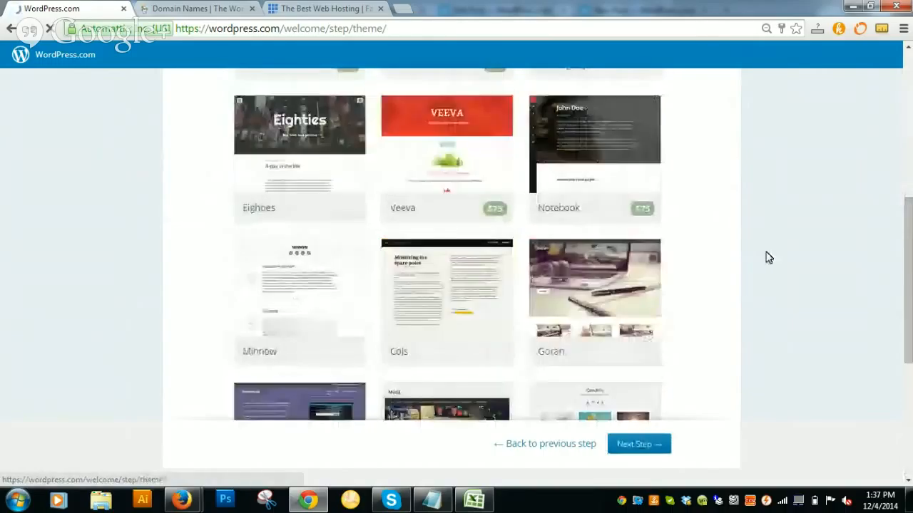
scroll(679, 247, "down", 3)
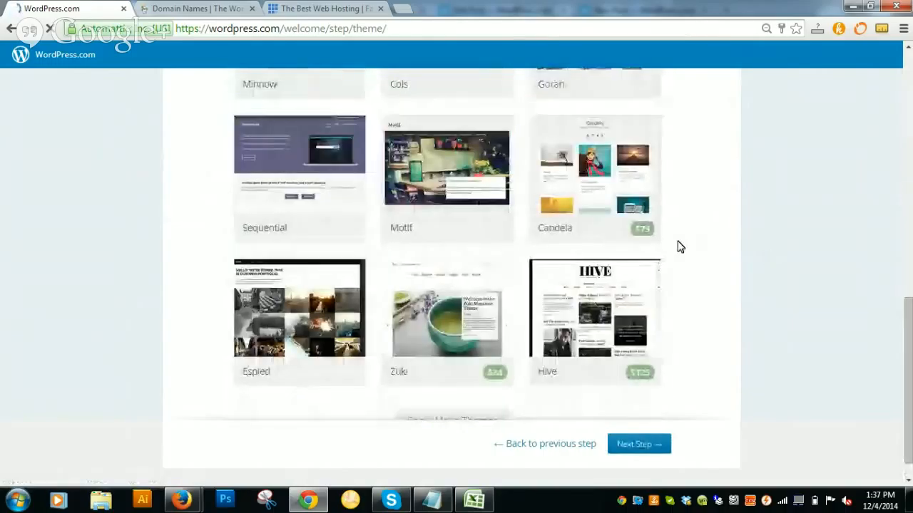
left_click(324, 169)
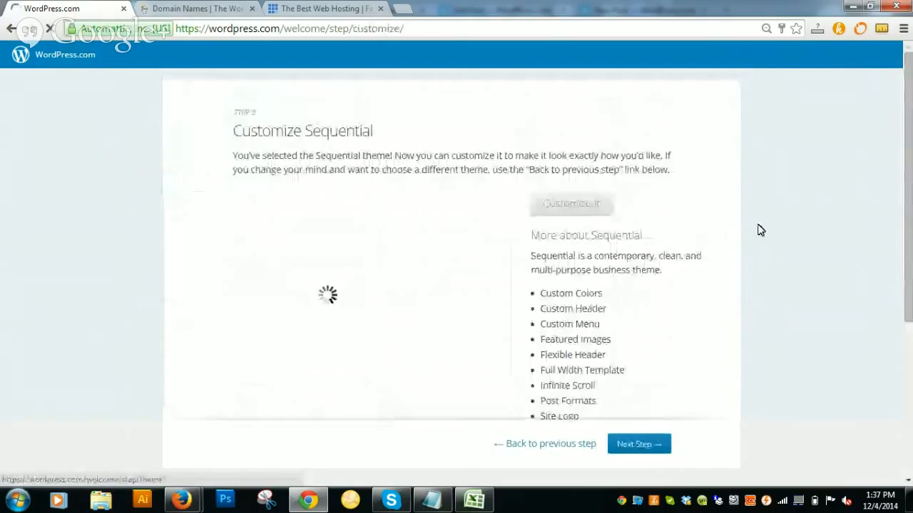
Scroll through the Sequential preview and feature list, then continue to Step 4.
scroll(760, 230, "down", 1)
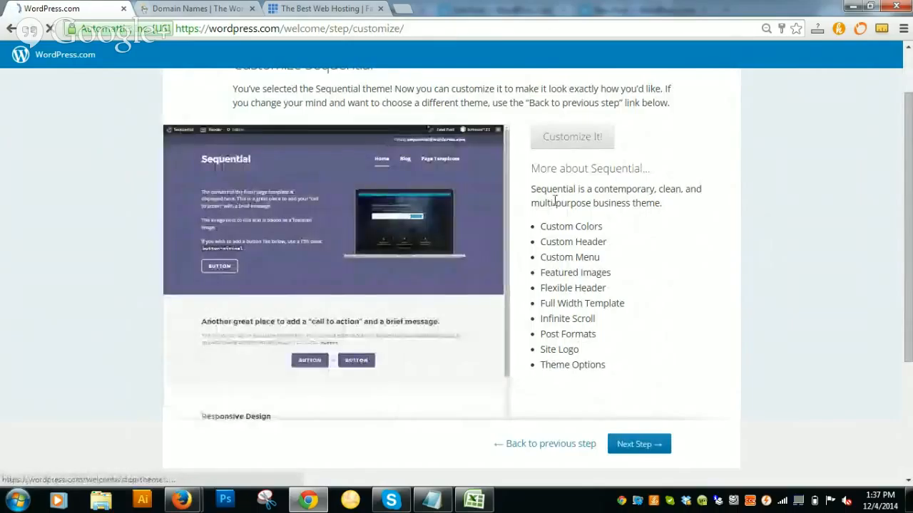
scroll(367, 249, "down", 2)
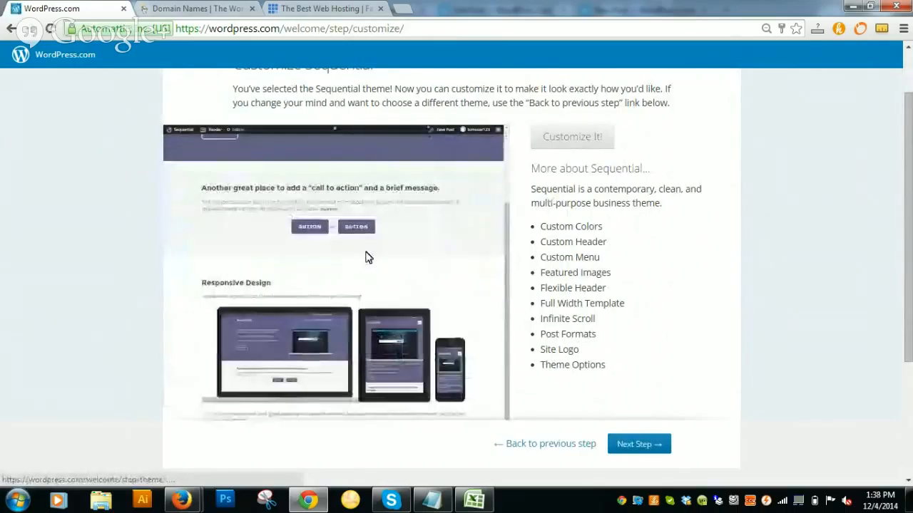
scroll(288, 326, "down", 2)
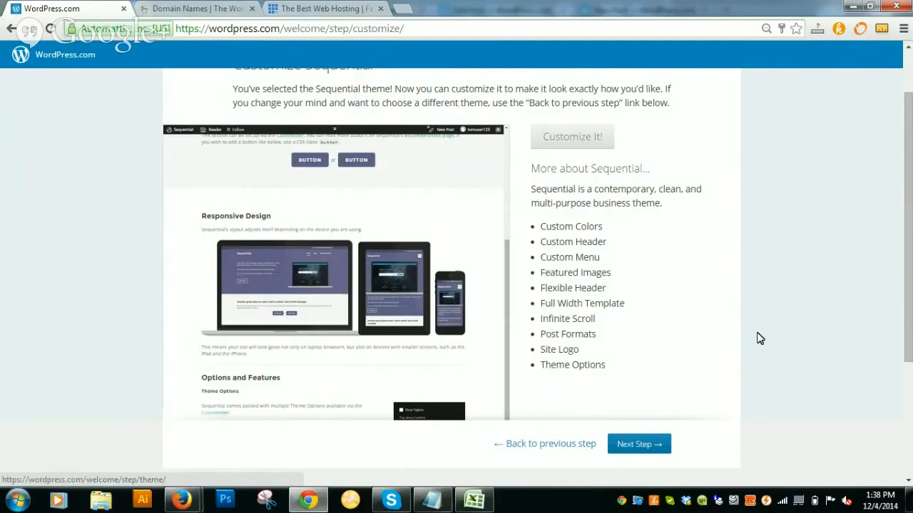
scroll(760, 338, "down", 3)
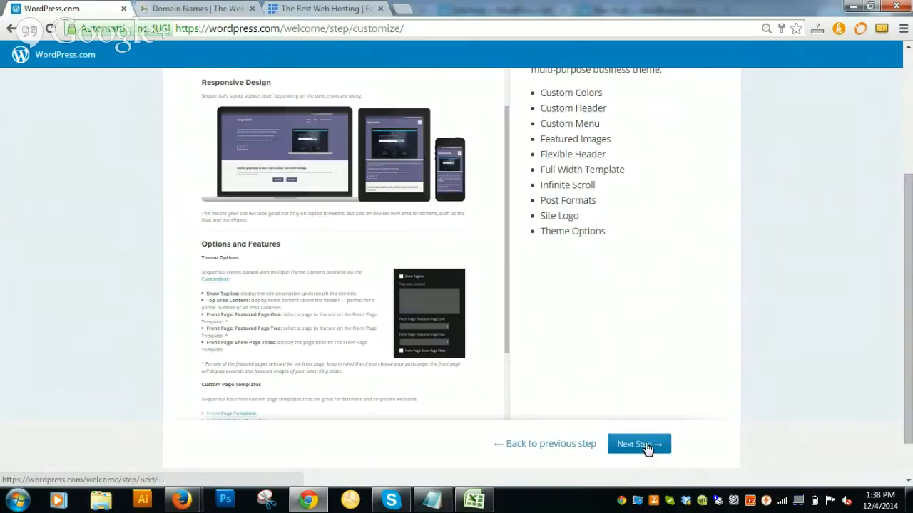
left_click(646, 445)
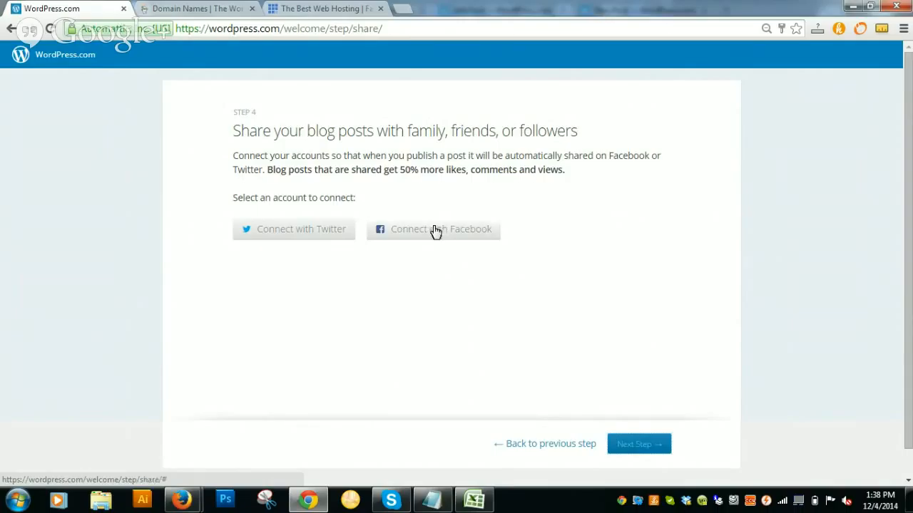
Skip the Twitter and Facebook connections and finish the blog setup.
left_click(638, 445)
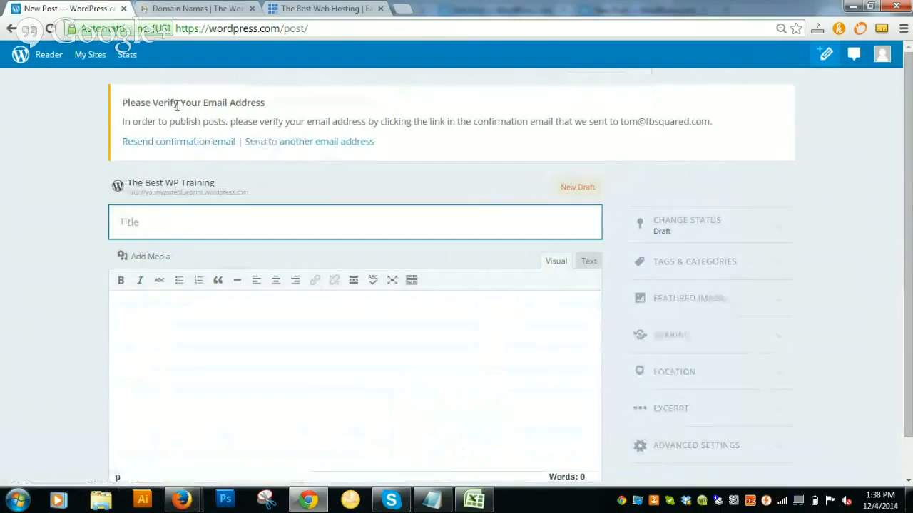
left_click_drag(178, 103, 265, 103)
left_click(440, 153)
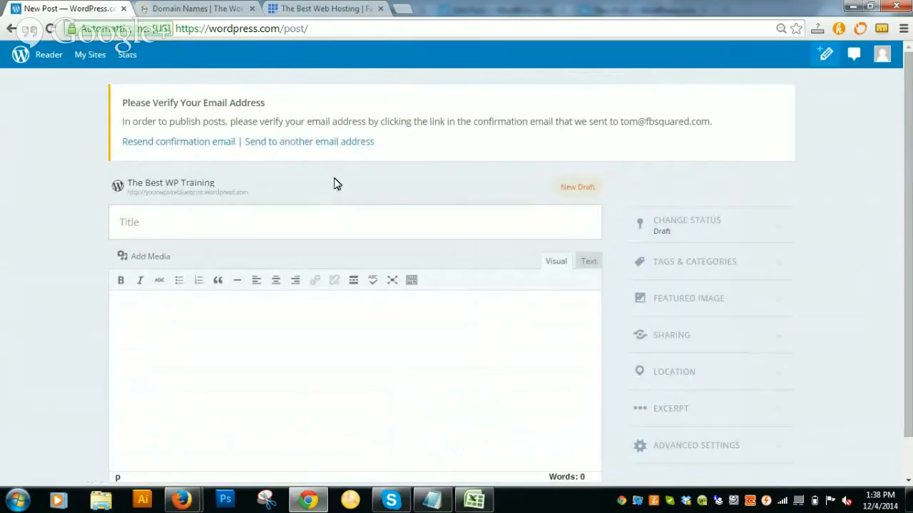
left_click(332, 224)
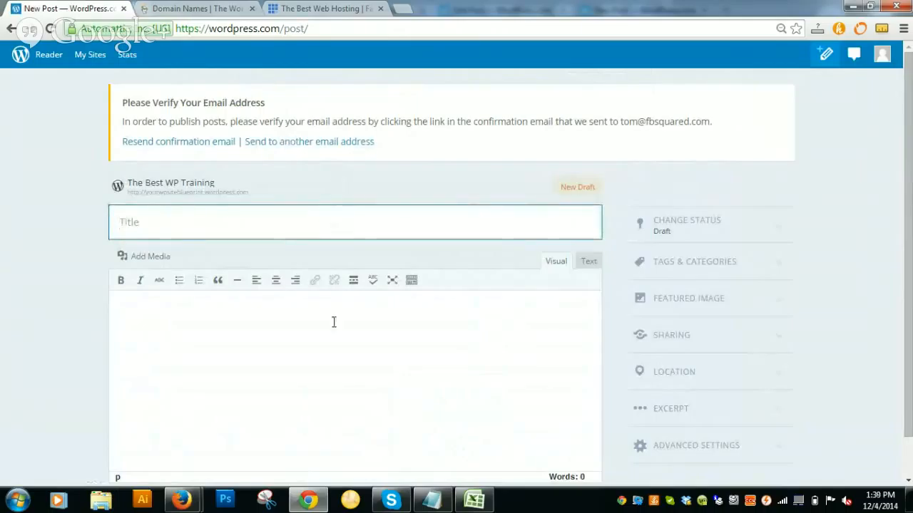
left_click(334, 340)
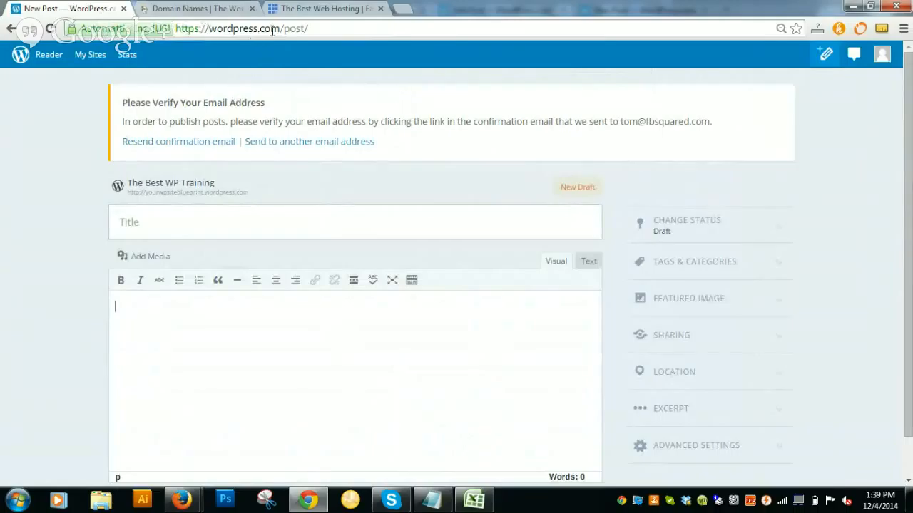
left_click(202, 10)
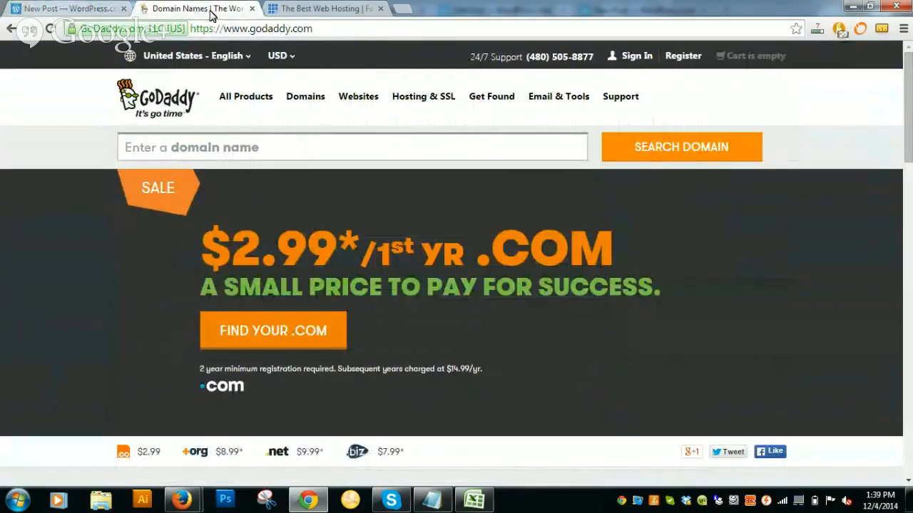
View the Bluehost page, then the GoDaddy page, then return to the new post editor.
left_click(304, 10)
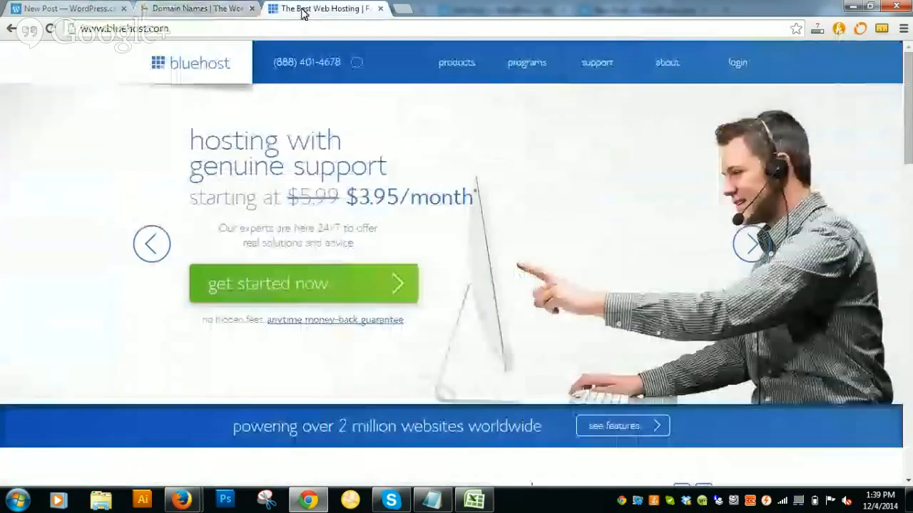
left_click(155, 10)
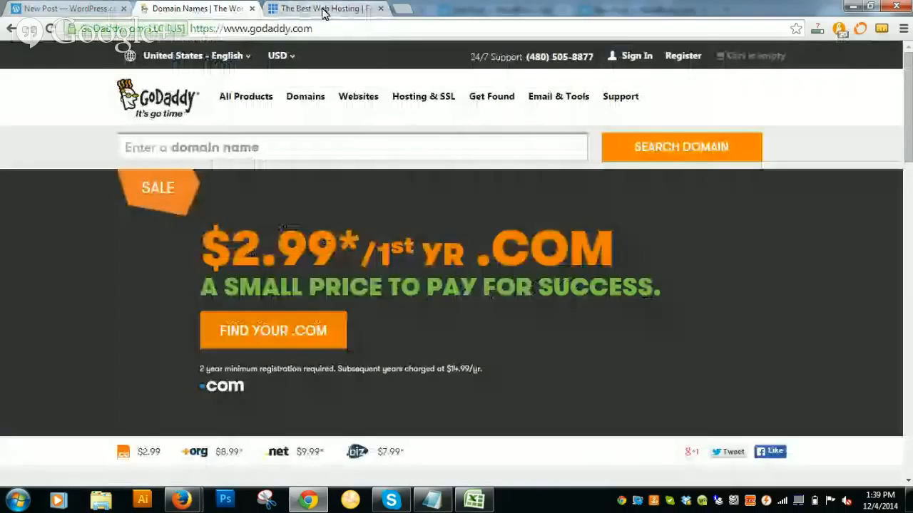
left_click(69, 9)
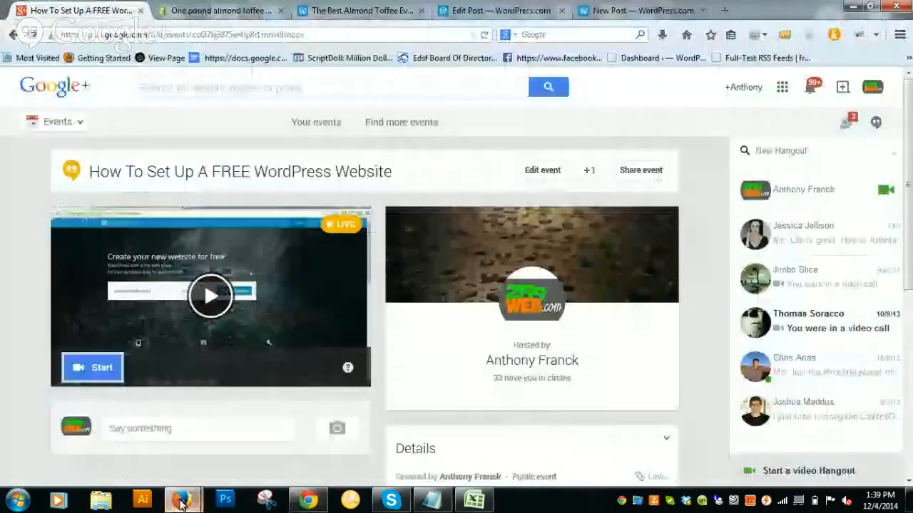
Bring the Hangouts On Air window forward and stop the live broadcast.
mouse_move(182, 503)
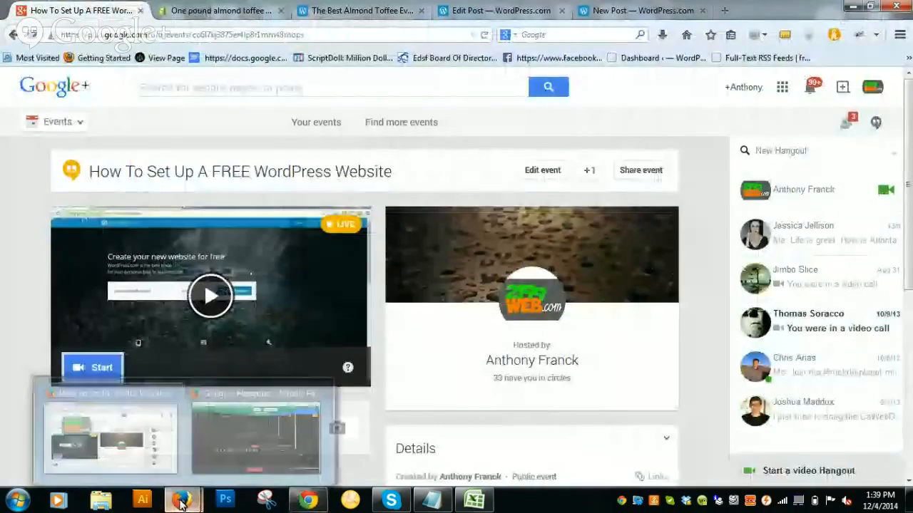
left_click(255, 437)
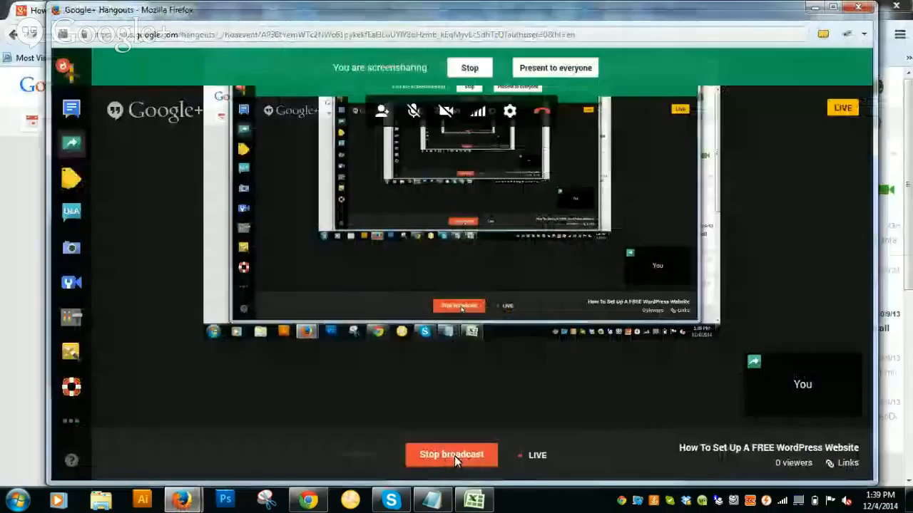
left_click(452, 455)
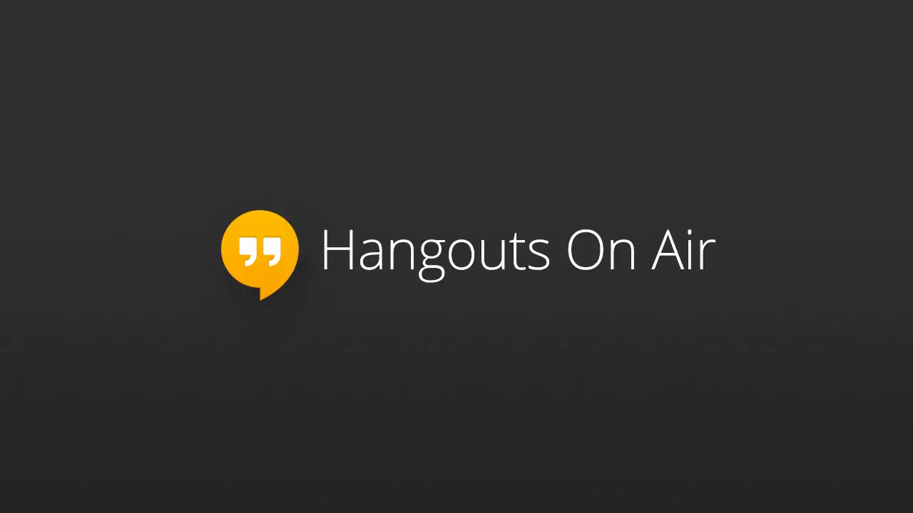